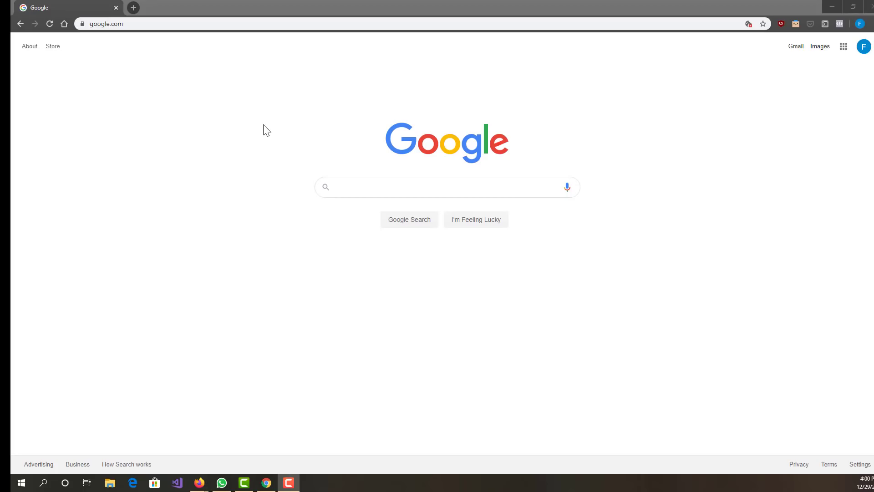
- Bring the Chrome window showing the Google homepage to the front
{"action": "left_click", "coordinate": [286, 120]}
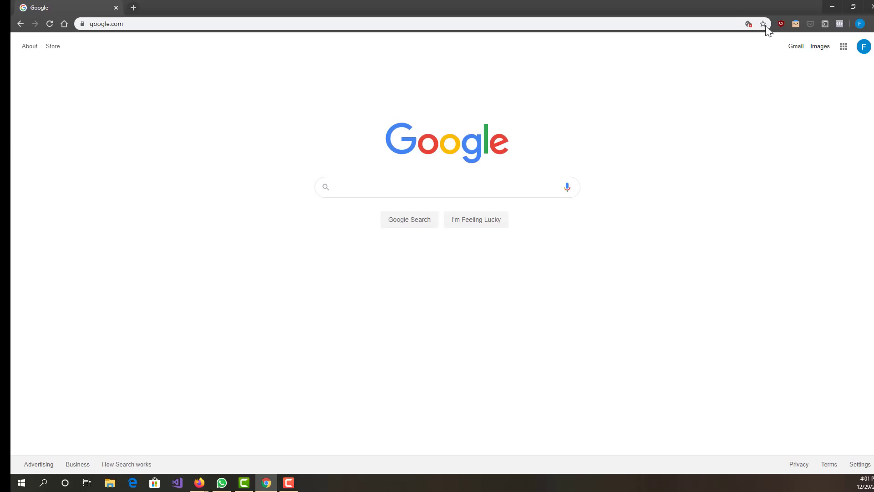
- Launch Chrome Settings from the three-dot menu and scroll through its options
{"action": "left_click", "coordinate": [871, 25]}
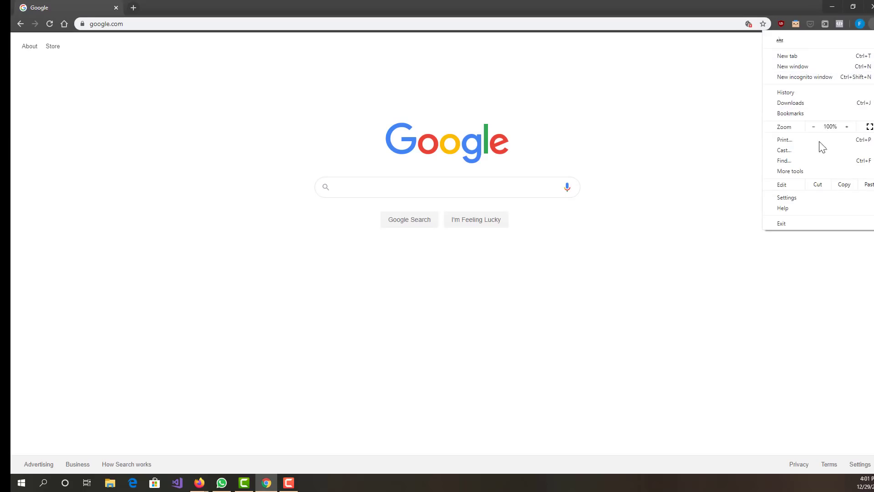
{"action": "left_click", "coordinate": [807, 202]}
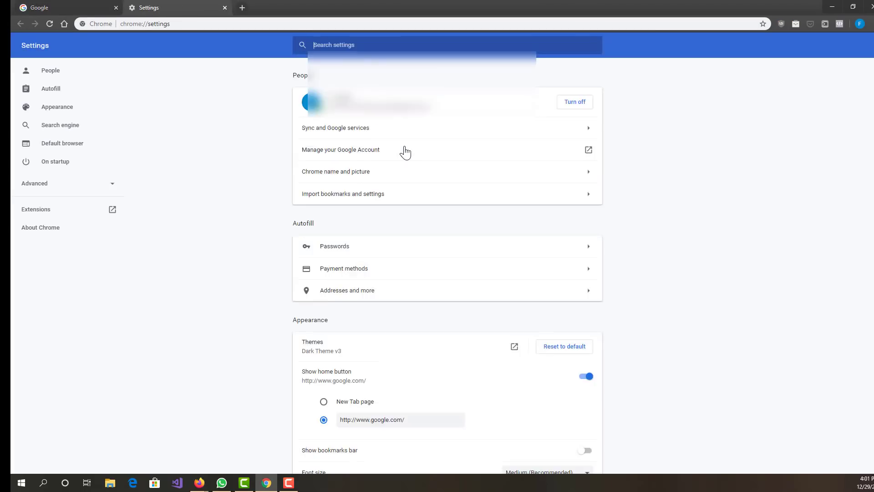
{"action": "scroll", "coordinate": [405, 152], "scroll_direction": "down", "scroll_amount": 3}
{"action": "scroll", "coordinate": [404, 151], "scroll_direction": "down", "scroll_amount": 3}
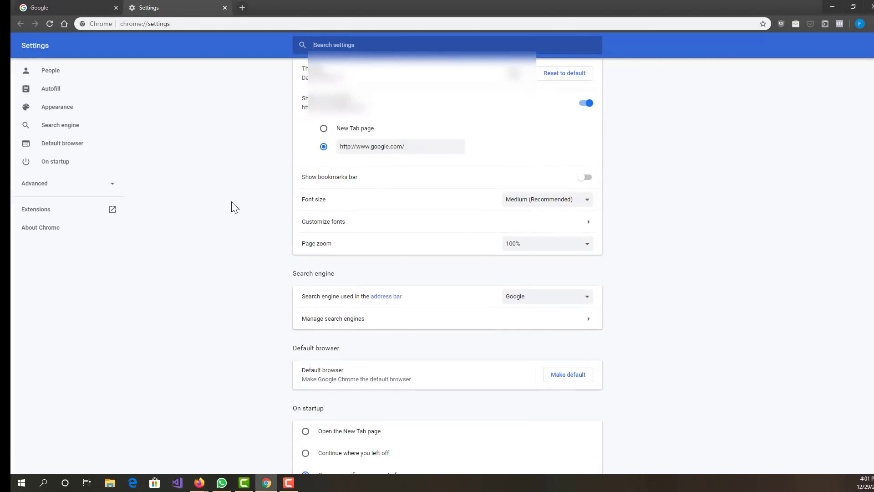
{"action": "scroll", "coordinate": [231, 201], "scroll_direction": "down", "scroll_amount": 3}
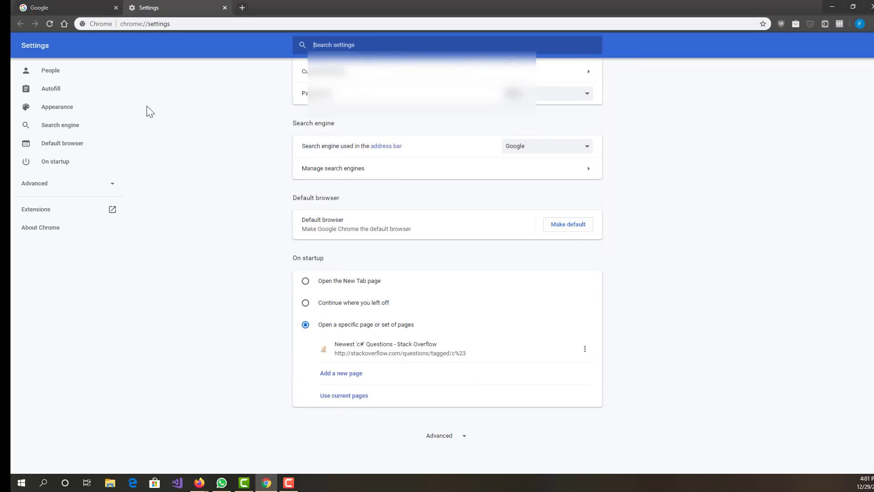
{"action": "scroll", "coordinate": [222, 242], "scroll_direction": "up", "scroll_amount": 3}
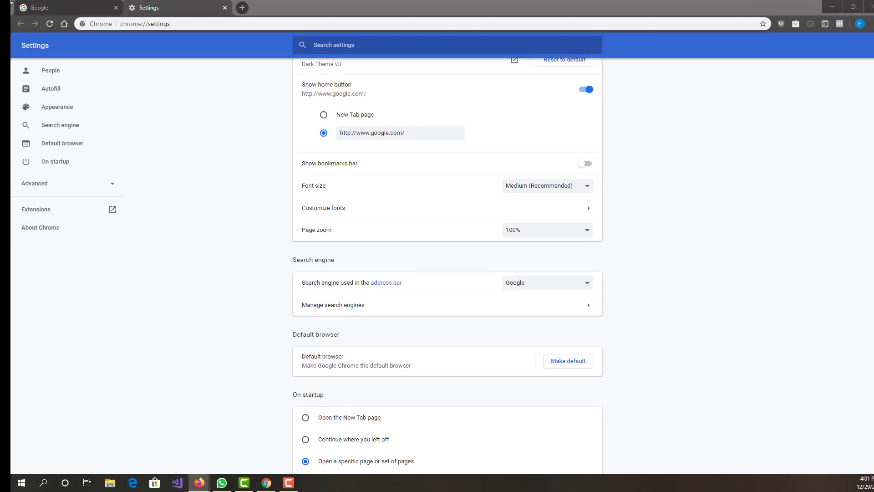
- Launch the Extensions page in a new tab from the Settings sidebar
{"action": "left_click", "coordinate": [44, 212]}
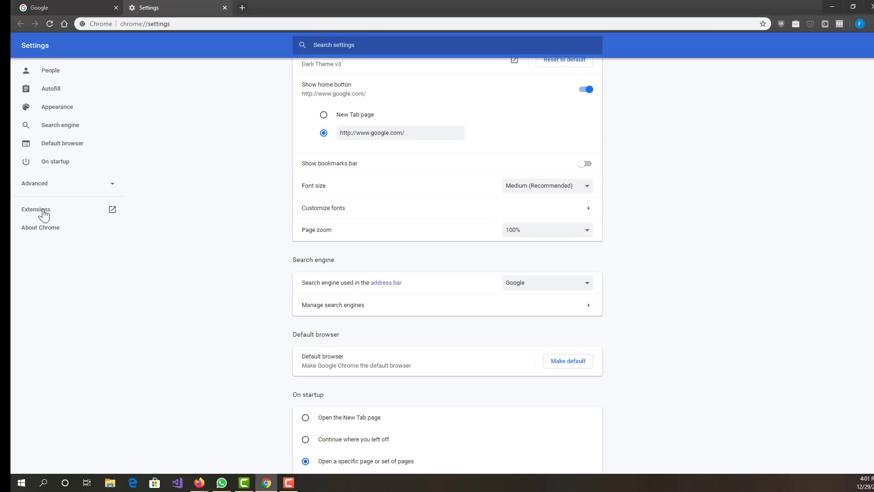
{"action": "left_click", "coordinate": [43, 212]}
{"action": "left_click", "coordinate": [182, 6]}
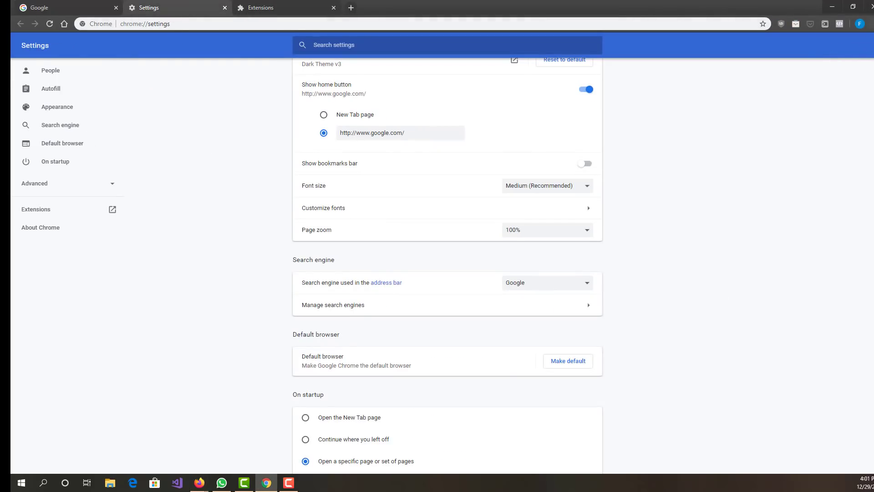
{"action": "left_click", "coordinate": [870, 23]}
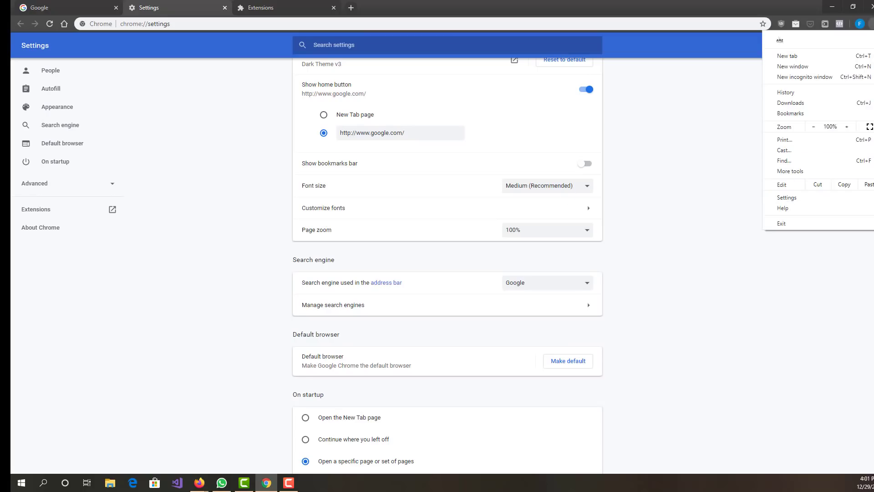
{"action": "left_click", "coordinate": [218, 107]}
- Switch to the chrome://extensions tab and scroll through the installed extensions
{"action": "left_click", "coordinate": [269, 8]}
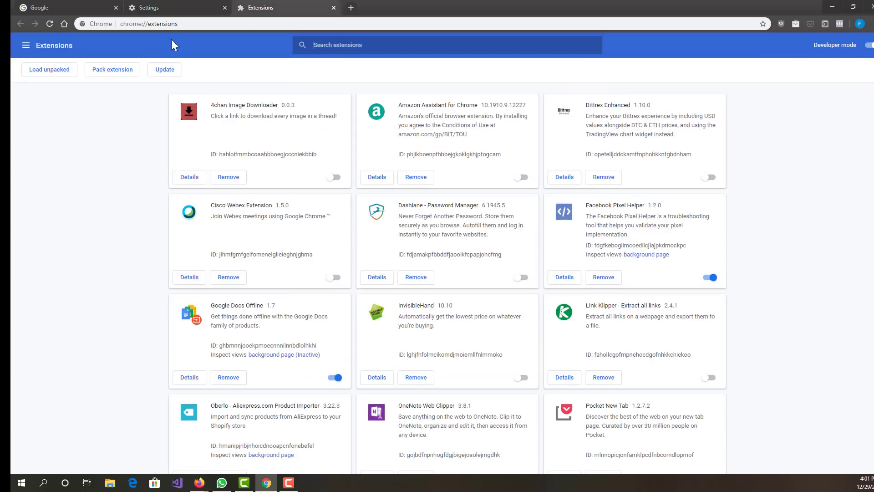
{"action": "left_click_drag", "start_coordinate": [149, 24], "coordinate": [189, 23]}
{"action": "left_click", "coordinate": [189, 24]}
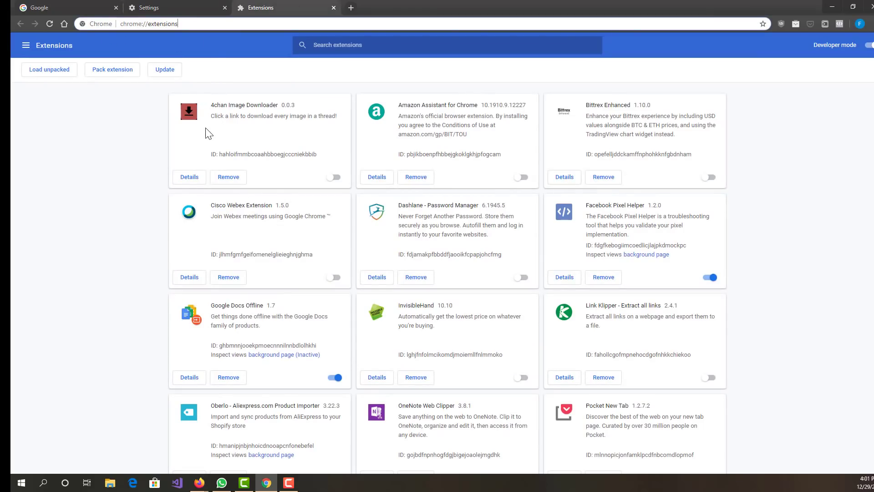
{"action": "scroll", "coordinate": [583, 193], "scroll_direction": "down", "scroll_amount": 5}
{"action": "scroll", "coordinate": [585, 193], "scroll_direction": "down", "scroll_amount": 5}
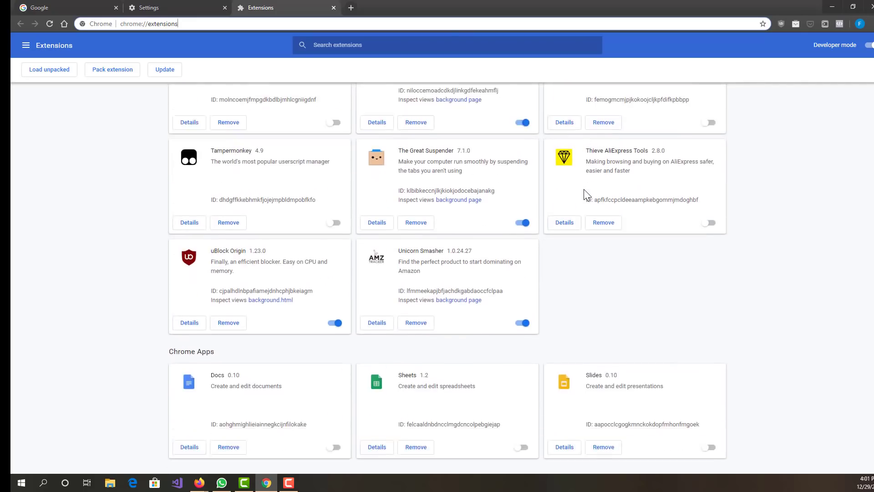
{"action": "scroll", "coordinate": [708, 230], "scroll_direction": "up", "scroll_amount": 5}
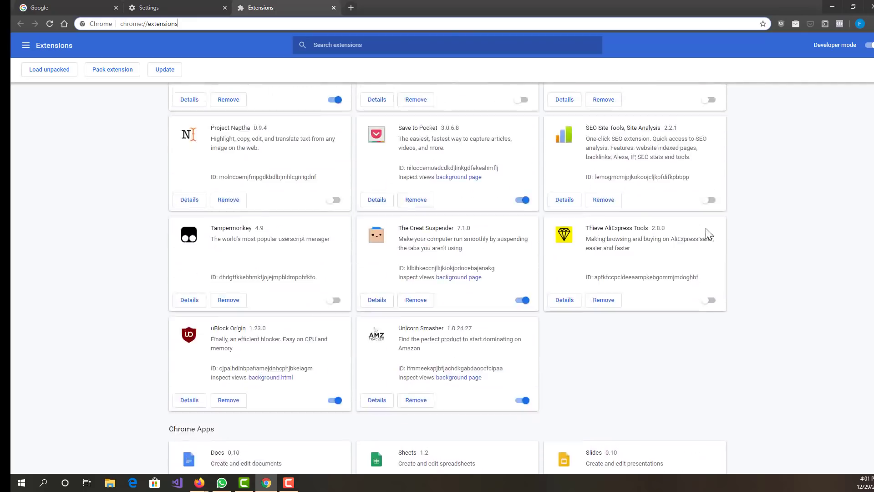
{"action": "scroll", "coordinate": [757, 214], "scroll_direction": "up", "scroll_amount": 5}
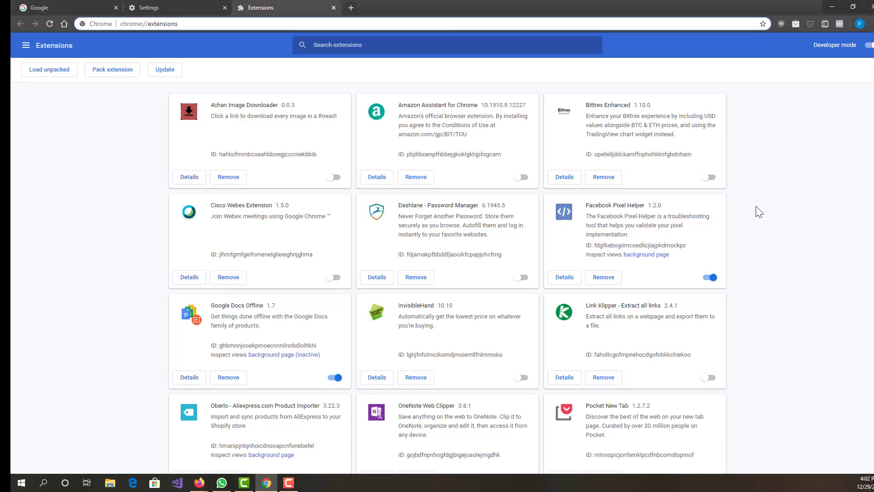
{"action": "left_click", "coordinate": [756, 202]}
{"action": "scroll", "coordinate": [755, 201], "scroll_direction": "down", "scroll_amount": 2}
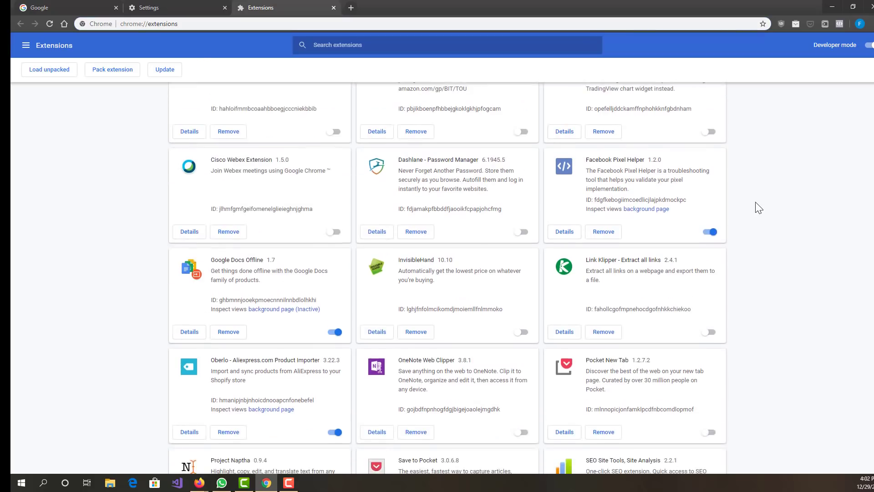
{"action": "scroll", "coordinate": [396, 235], "scroll_direction": "up", "scroll_amount": 2}
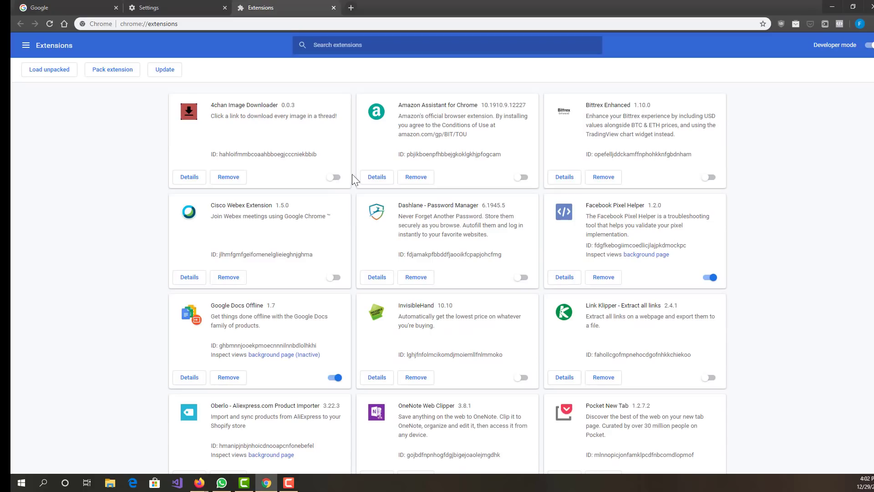
- Toggle Facebook Pixel Helper off and back on so it stays enabled
{"action": "left_click", "coordinate": [707, 282]}
{"action": "left_click", "coordinate": [710, 282]}
{"action": "left_click", "coordinate": [710, 282]}
{"action": "left_click", "coordinate": [709, 280]}
{"action": "left_click_drag", "start_coordinate": [506, 235], "coordinate": [477, 222]}
{"action": "left_click", "coordinate": [477, 221]}
- Scroll down the list and switch off the Unicorn Smasher extension
{"action": "scroll", "coordinate": [356, 192], "scroll_direction": "down", "scroll_amount": 4}
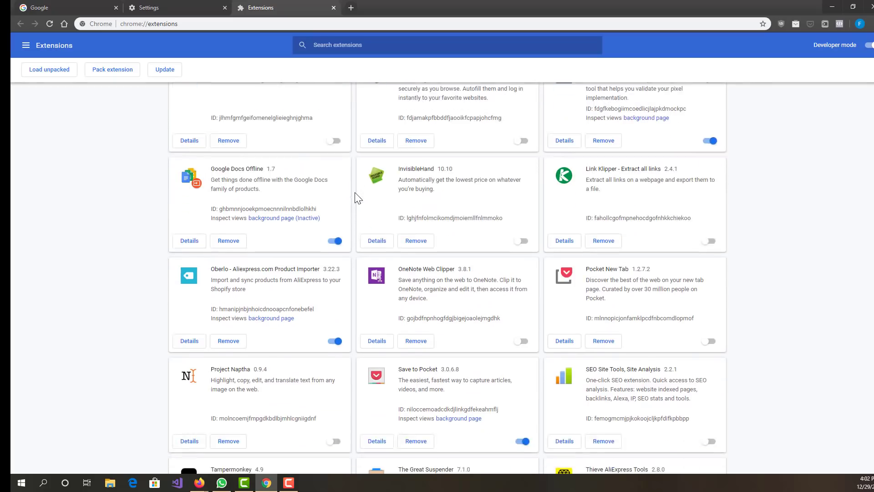
{"action": "scroll", "coordinate": [356, 196], "scroll_direction": "down", "scroll_amount": 1}
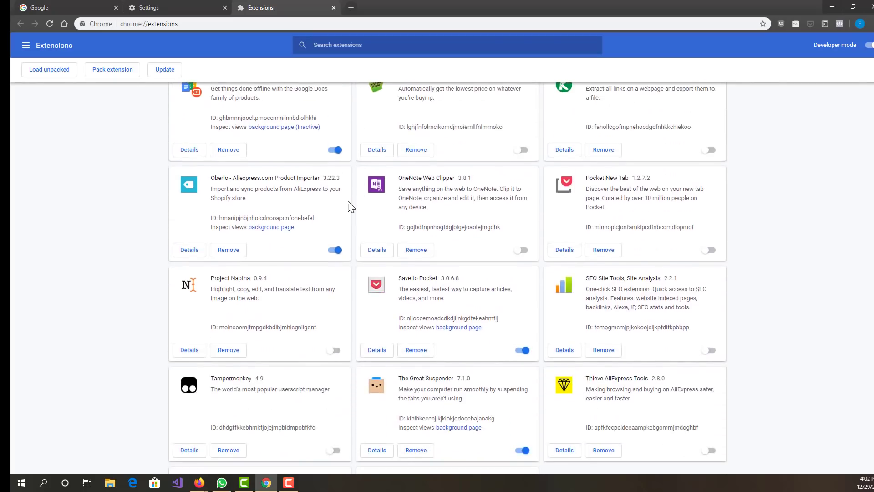
{"action": "scroll", "coordinate": [438, 240], "scroll_direction": "down", "scroll_amount": 2}
{"action": "scroll", "coordinate": [544, 354], "scroll_direction": "down", "scroll_amount": 1}
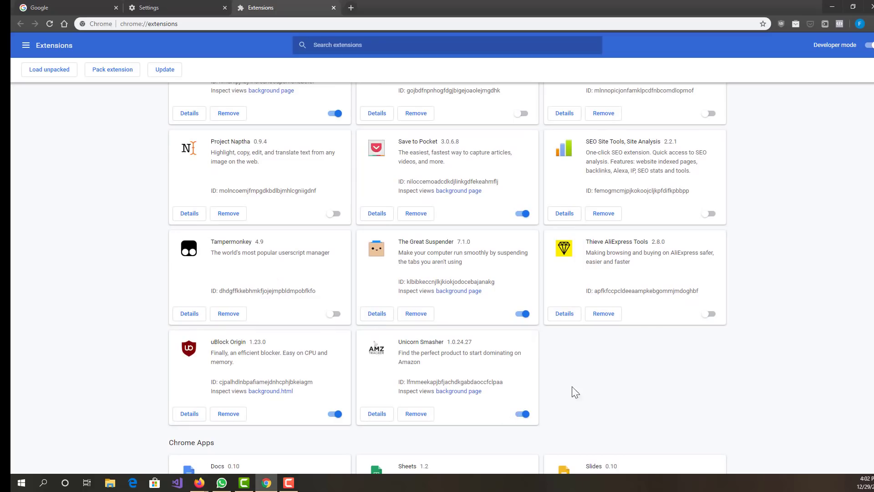
{"action": "left_click", "coordinate": [523, 415]}
{"action": "scroll", "coordinate": [526, 313], "scroll_direction": "up", "scroll_amount": 2}
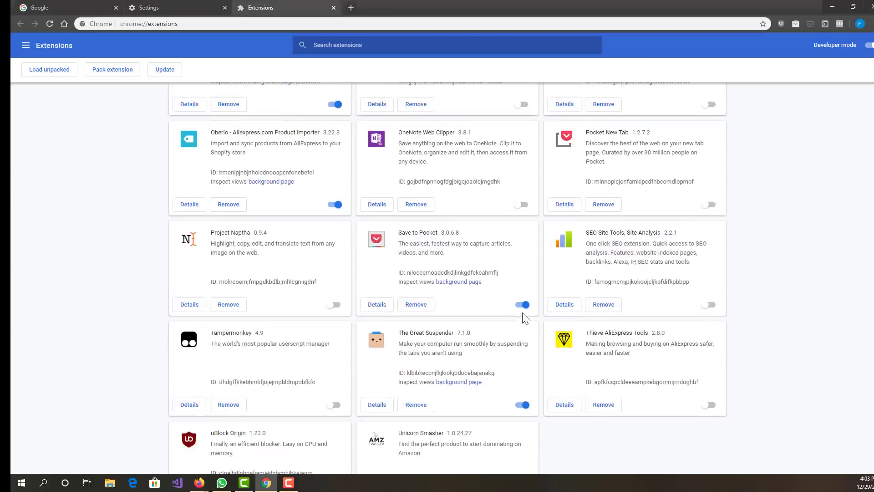
{"action": "scroll", "coordinate": [550, 291], "scroll_direction": "up", "scroll_amount": 2}
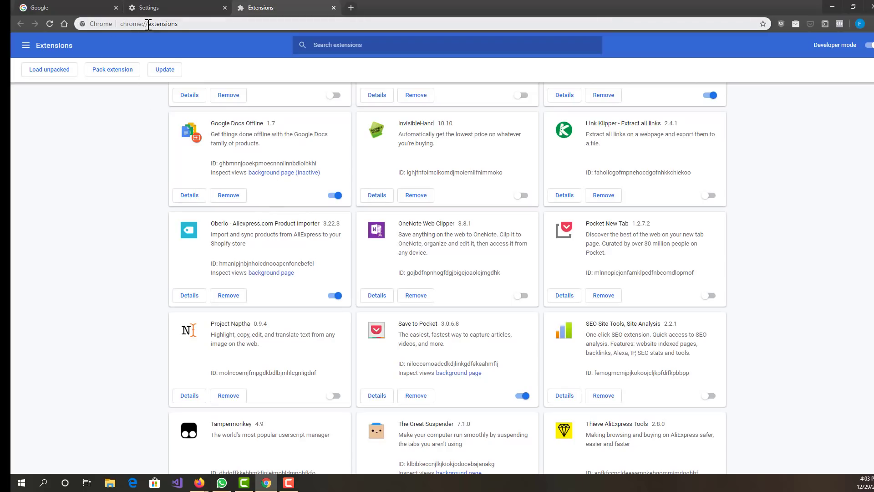
- Change the address to chrome://plugins and load it, which fails with ERR_INVALID_URL
{"action": "left_click_drag", "start_coordinate": [149, 24], "coordinate": [212, 24]}
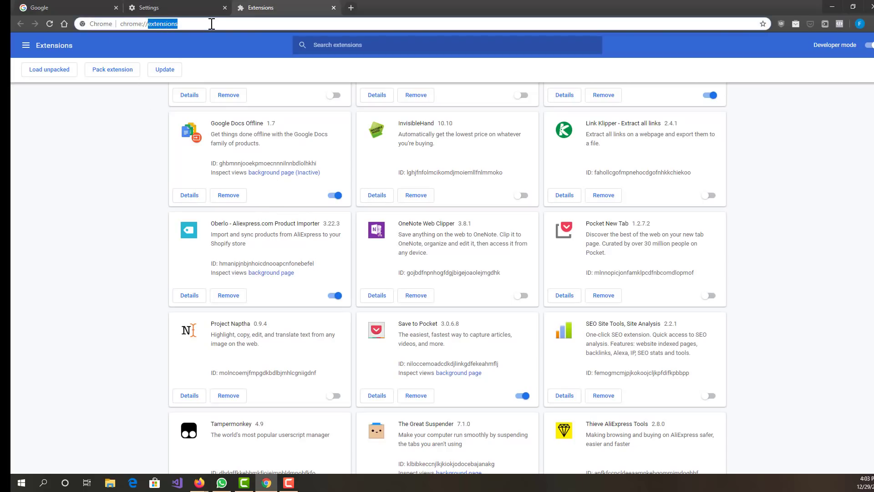
{"action": "type", "text": "pu"}
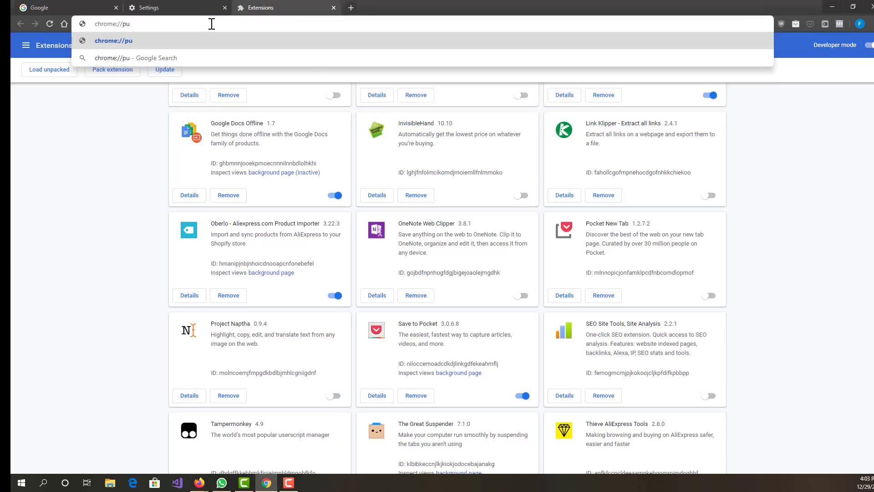
{"action": "key", "text": "BackSpace"}
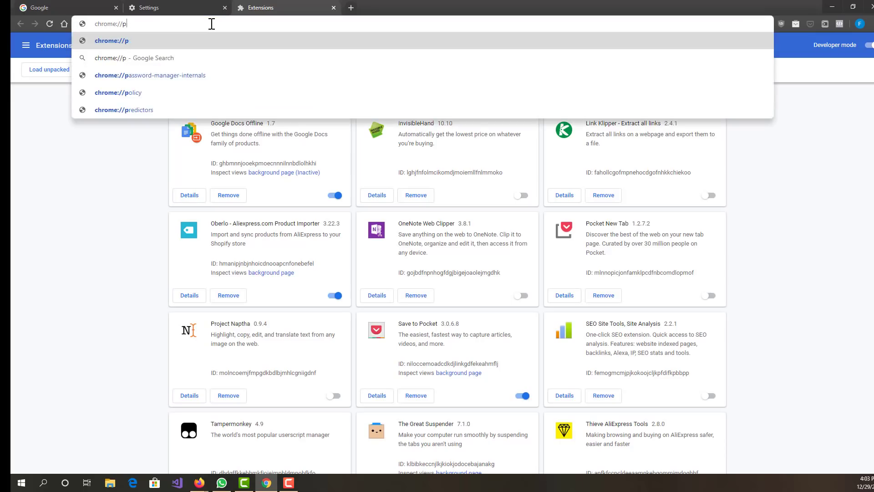
{"action": "type", "text": "lugins"}
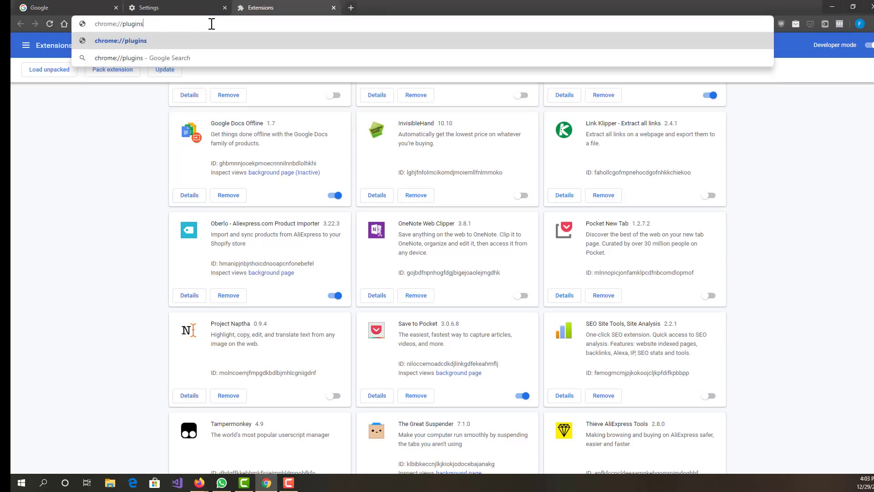
{"action": "key", "text": "Return"}
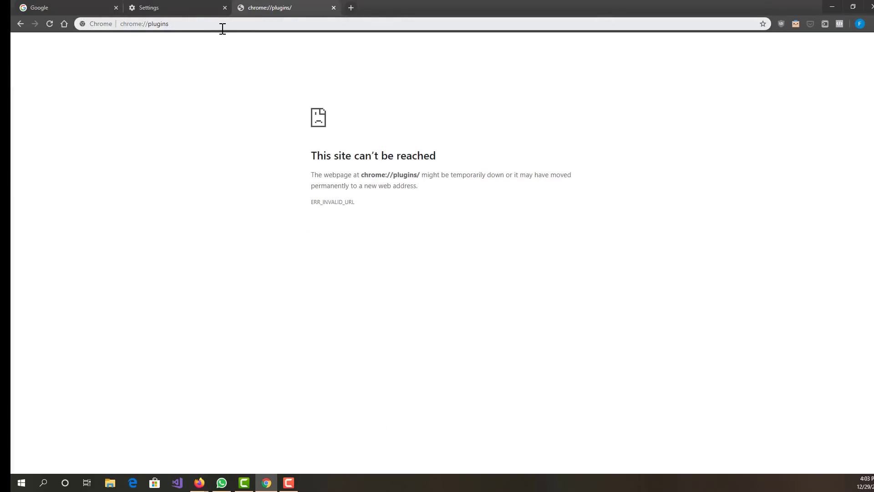
- Return to the Settings tab
{"action": "left_click", "coordinate": [189, 27]}
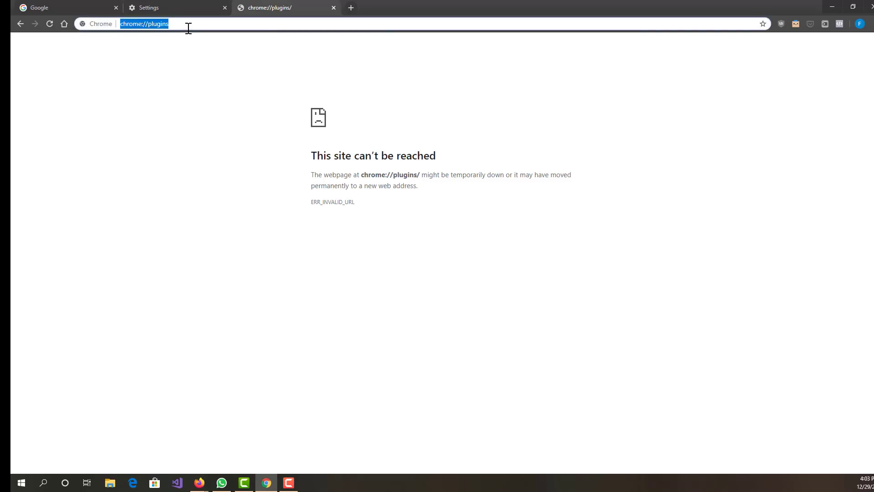
{"action": "left_click", "coordinate": [165, 36]}
{"action": "left_click", "coordinate": [206, 8]}
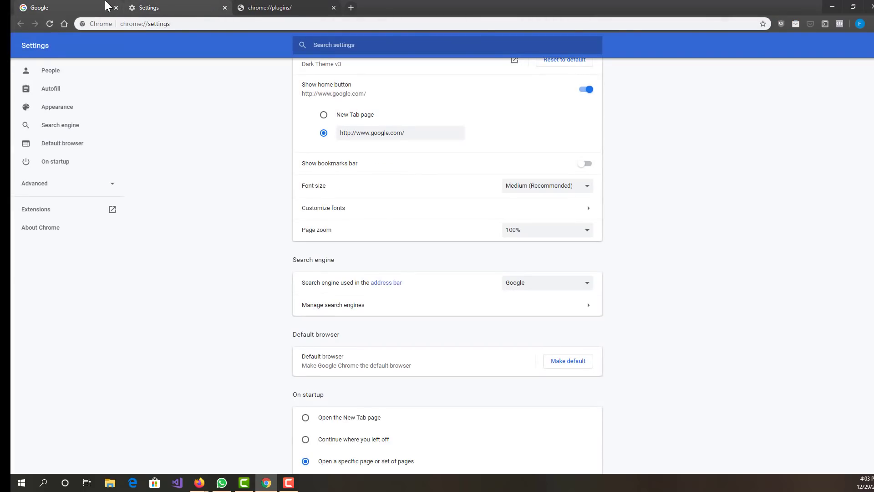
- Toggle the bookmarks bar, close the failed chrome://plugins tab, and collapse Advanced settings
{"action": "key", "text": "ctrl+shift+b"}
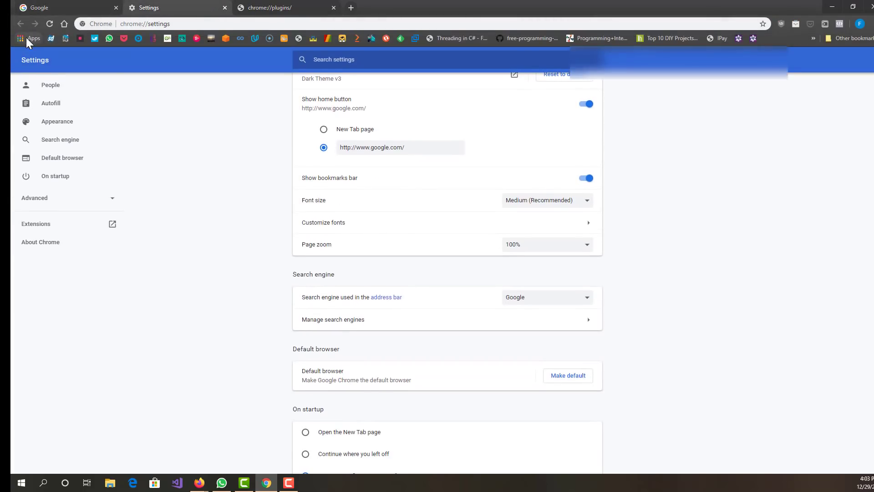
{"action": "left_click", "coordinate": [26, 38]}
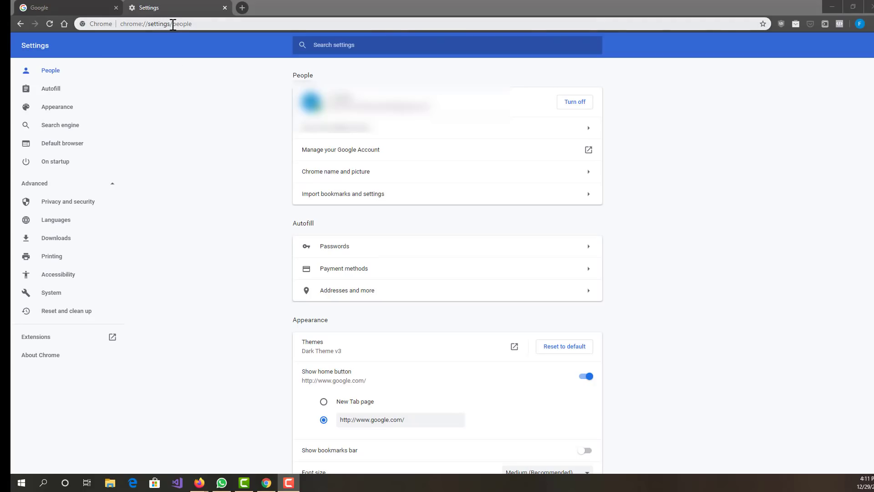
{"action": "left_click", "coordinate": [772, 5]}
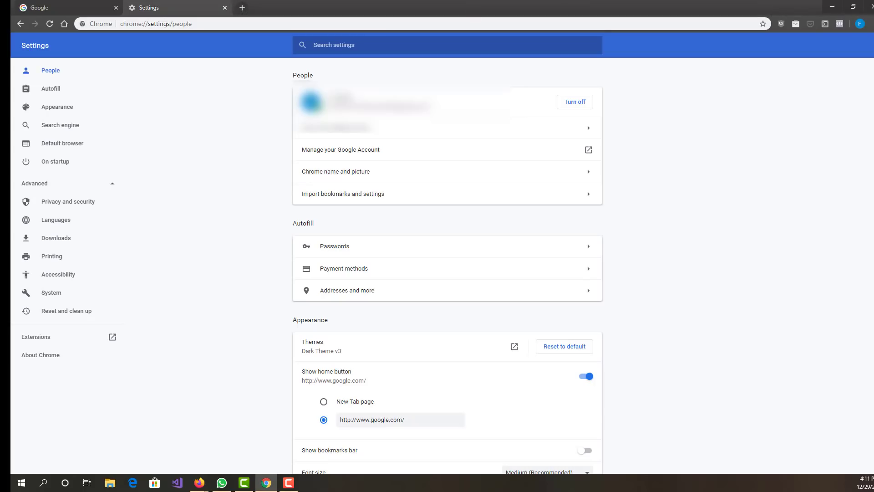
{"action": "key", "text": "super+5"}
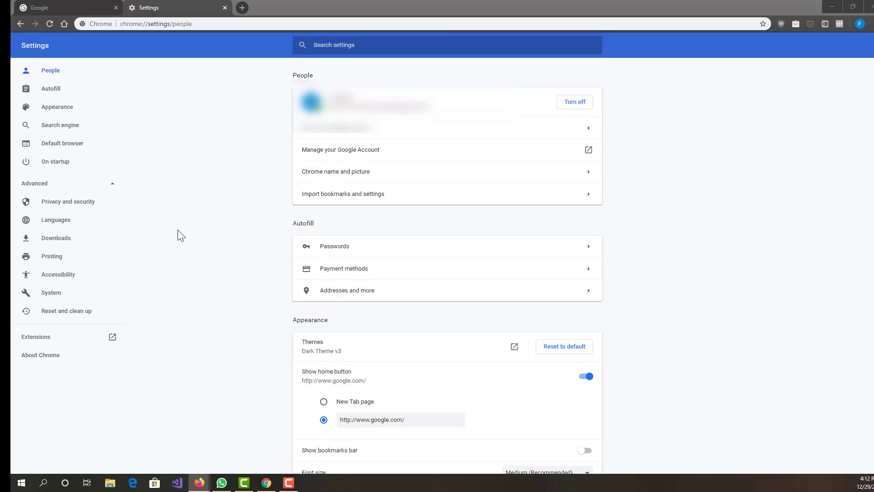
{"action": "left_click", "coordinate": [114, 183]}
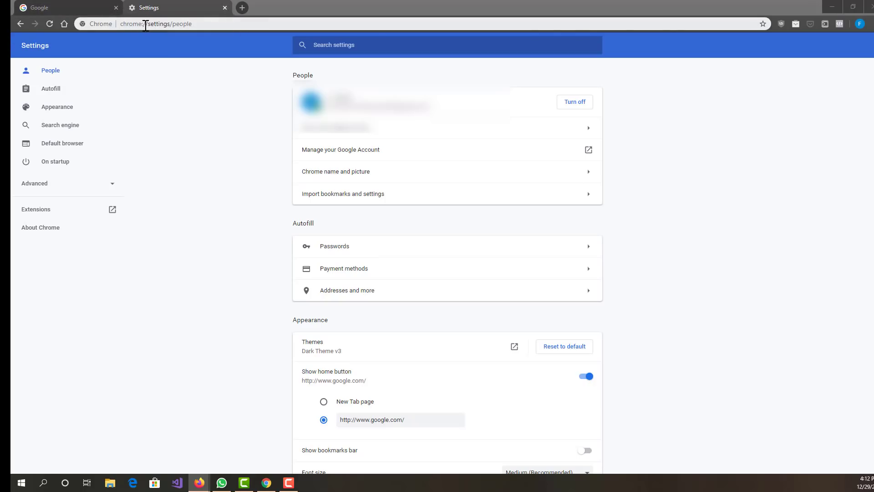
- Filter chrome://flags by 'smooth' and check Smooth Scrolling's choices, leaving it at Default
{"action": "left_click_drag", "start_coordinate": [145, 25], "coordinate": [410, 22]}
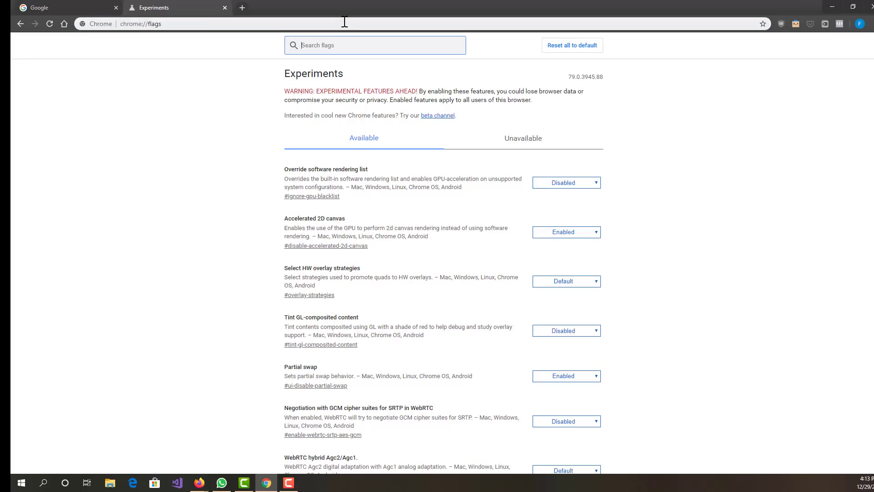
{"action": "type", "text": "smooth"}
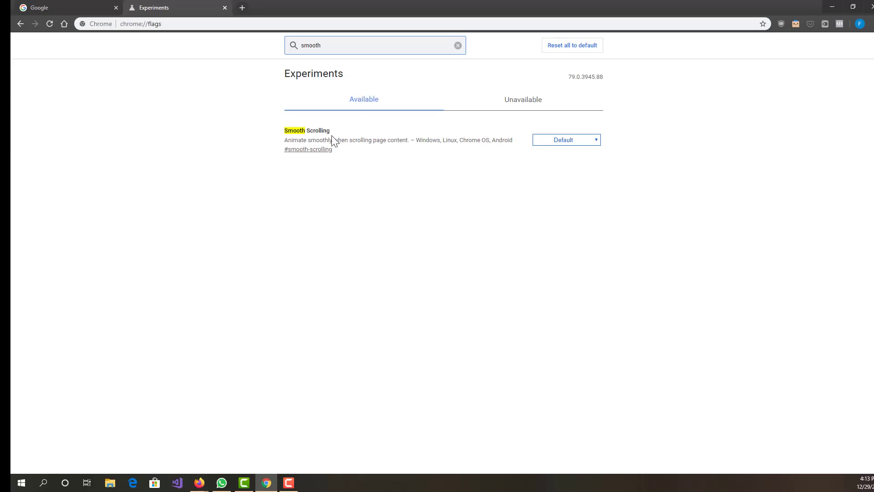
{"action": "left_click", "coordinate": [562, 139]}
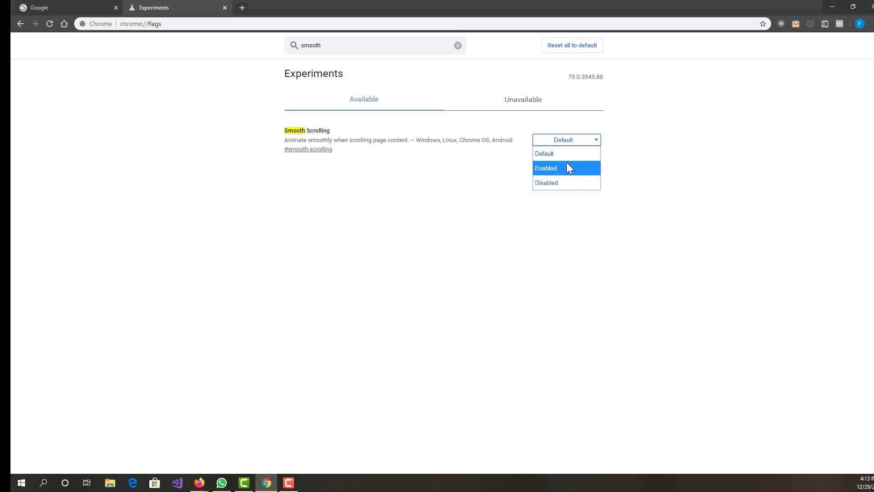
{"action": "left_click", "coordinate": [445, 178]}
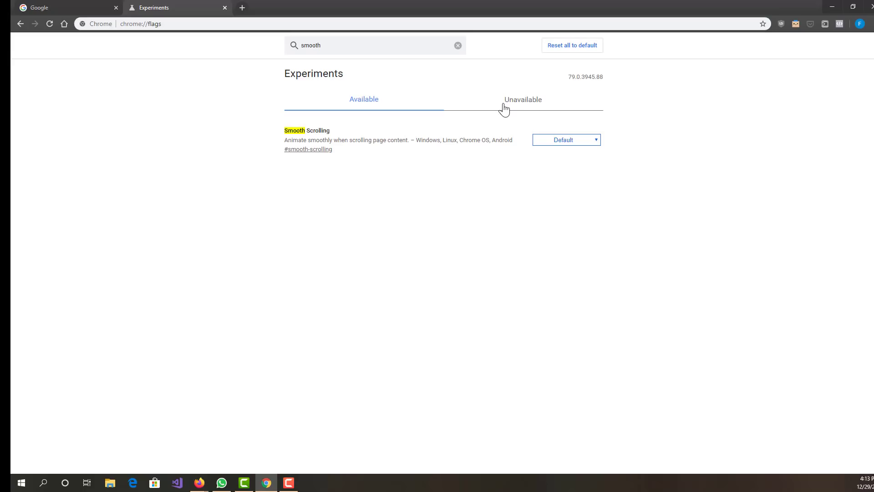
{"action": "left_click", "coordinate": [562, 141]}
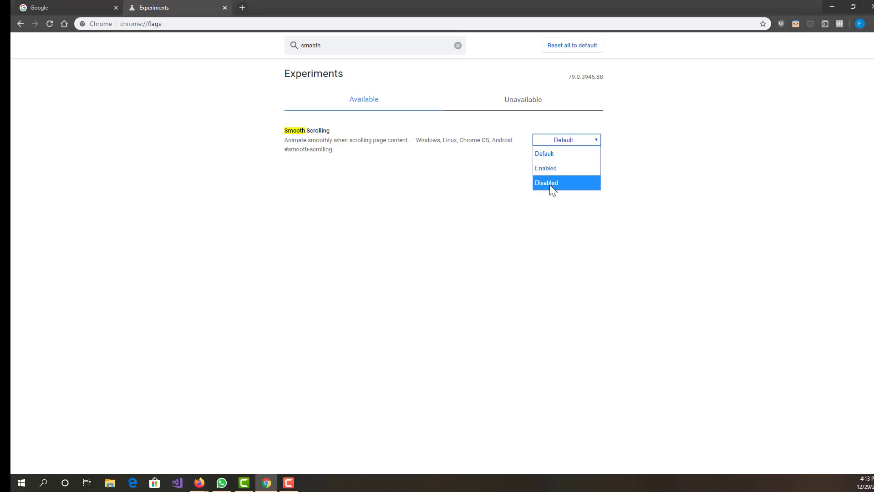
{"action": "left_click", "coordinate": [443, 156]}
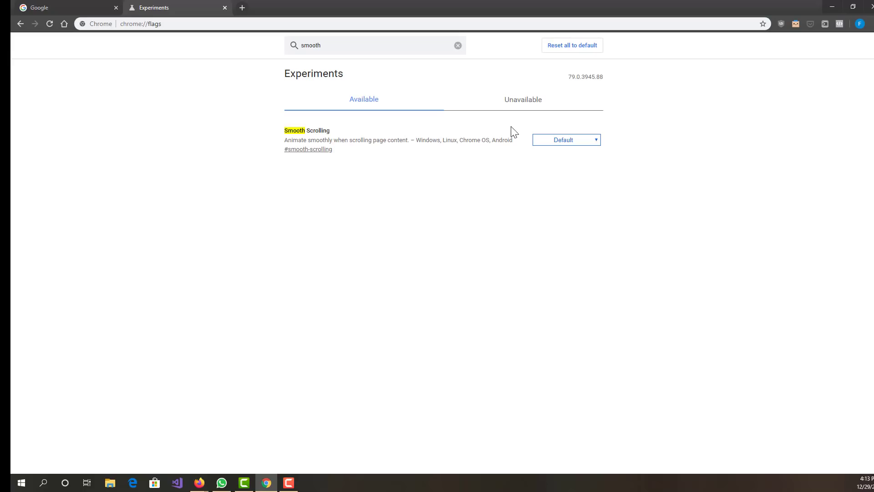
{"action": "double_click", "coordinate": [363, 50]}
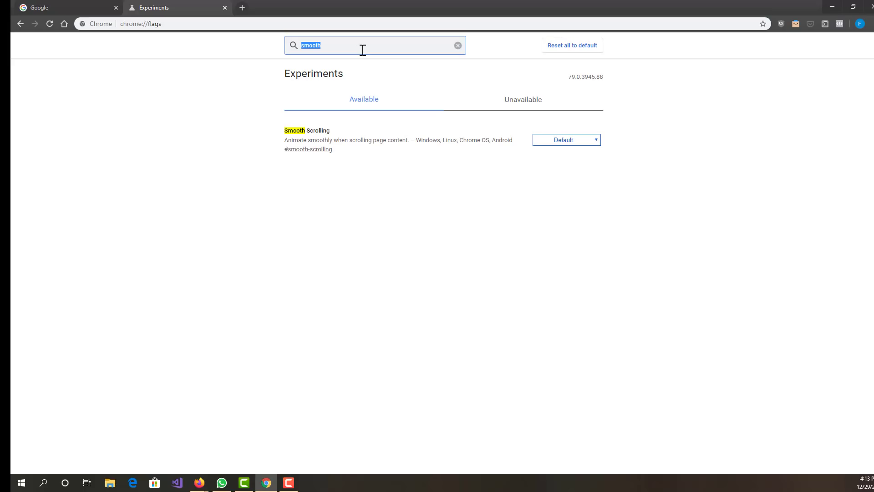
- Try flag searches 'en', 'fast' and 'fast tab', then erase the search text
{"action": "type", "text": "en"}
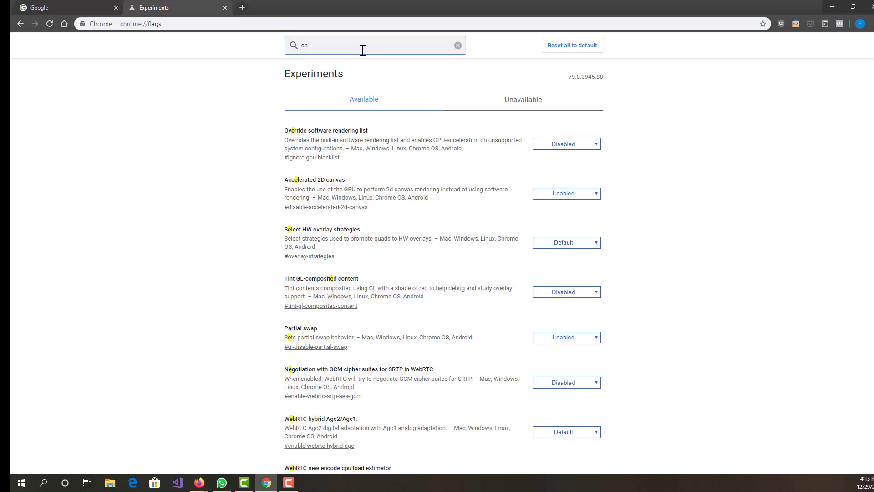
{"action": "key", "text": "BackSpace"}
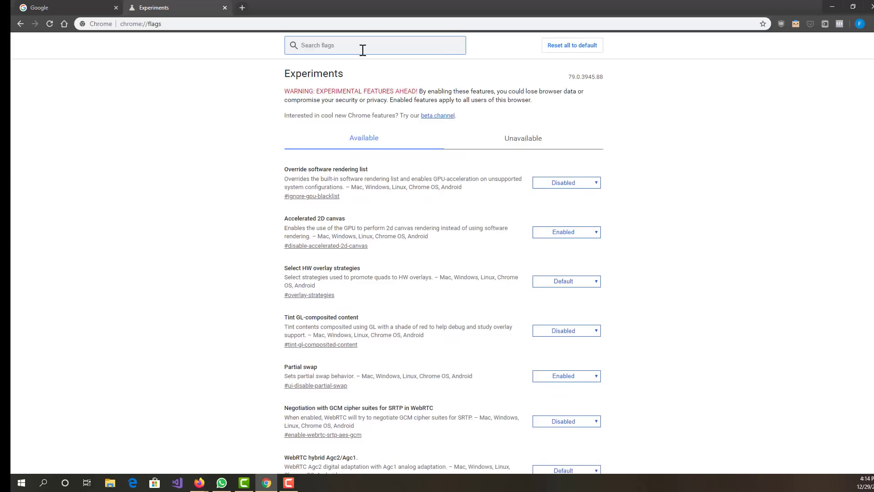
{"action": "type", "text": "fast"}
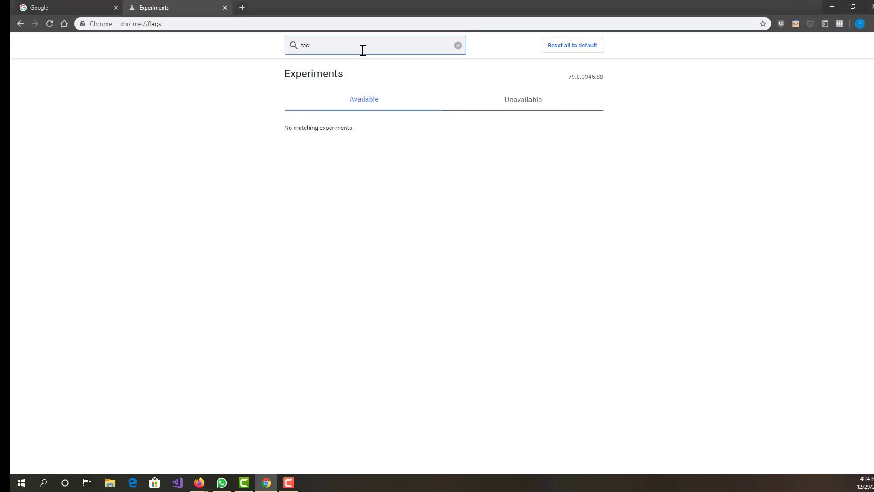
{"action": "key", "text": "BackSpace"}
{"action": "key", "text": "BackSpace"}
{"action": "key", "text": "BackSpace"}
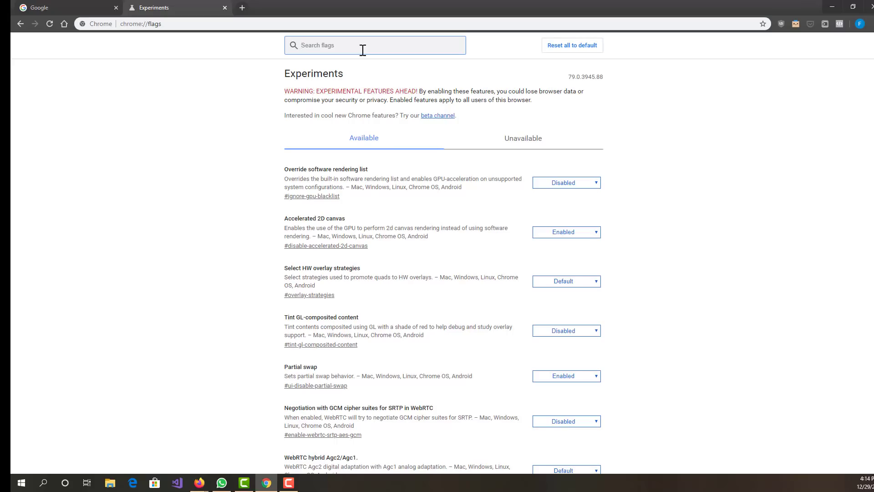
{"action": "type", "text": "fas"}
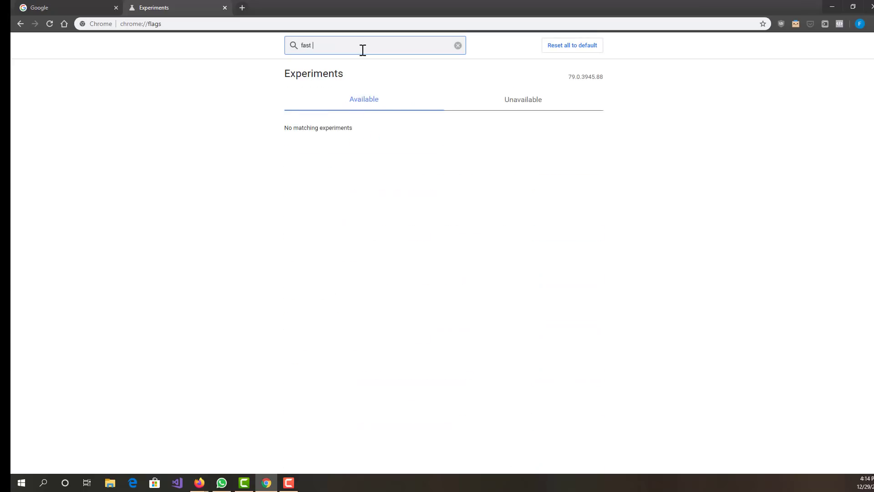
{"action": "type", "text": "tab/ c"}
{"action": "key", "text": "BackSpace"}
{"action": "key", "text": "BackSpace"}
{"action": "key", "text": "BackSpace"}
{"action": "key", "text": "BackSpace"}
{"action": "key", "text": "BackSpace"}
{"action": "key", "text": "BackSpace"}
{"action": "key", "text": "BackSpace"}
{"action": "key", "text": "BackSpace"}
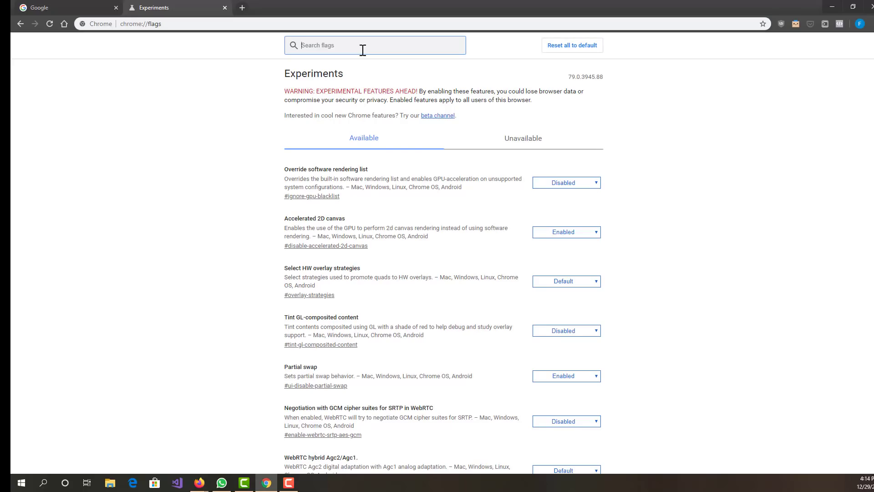
{"action": "type", "text": "tab"}
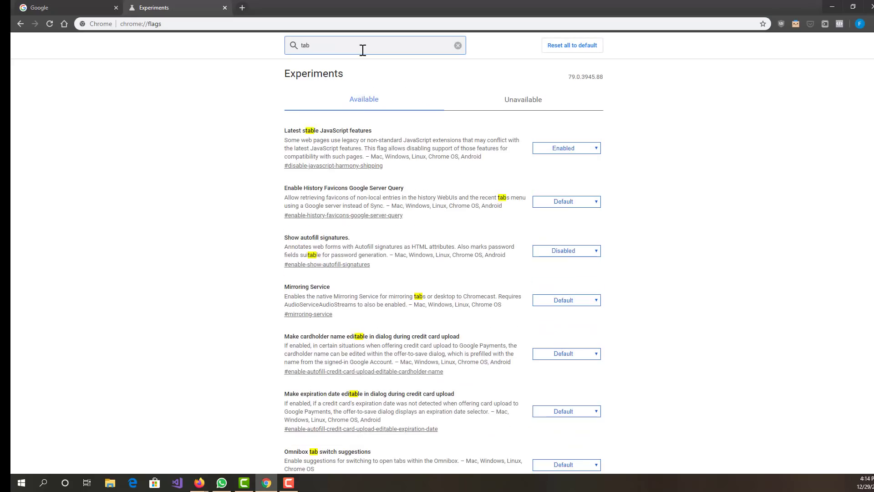
{"action": "type", "text": " da"}
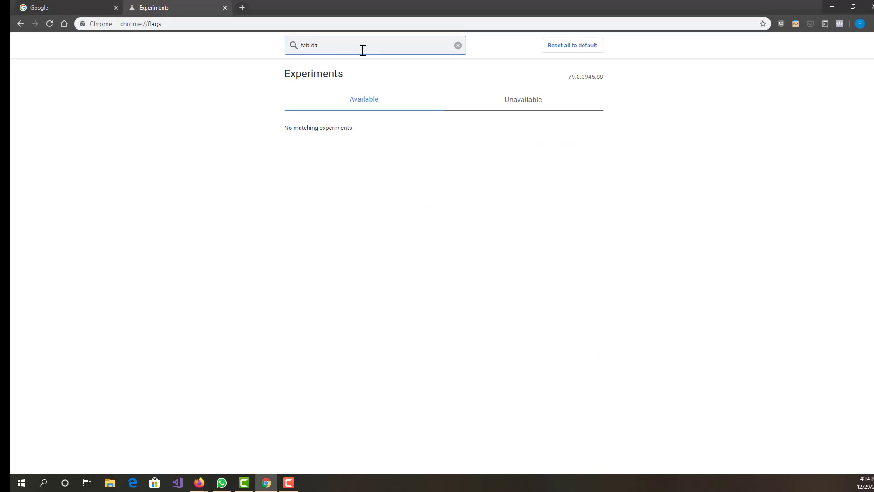
{"action": "type", "text": "s"}
{"action": "key", "text": "BackSpace"}
{"action": "key", "text": "BackSpace"}
{"action": "key", "text": "BackSpace"}
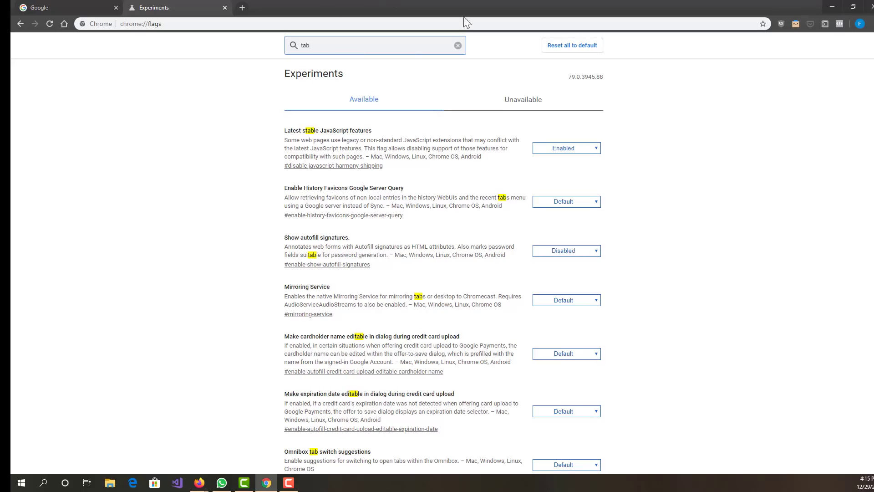
{"action": "left_click", "coordinate": [199, 483]}
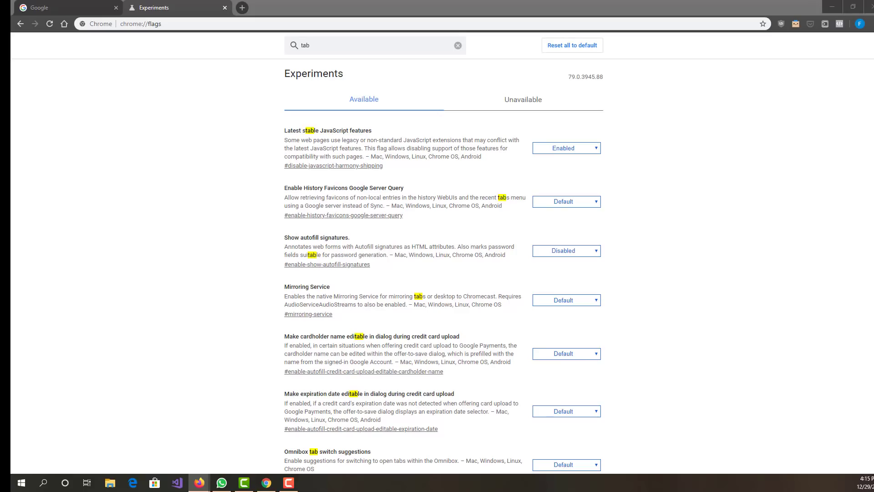
{"action": "left_click", "coordinate": [338, 51]}
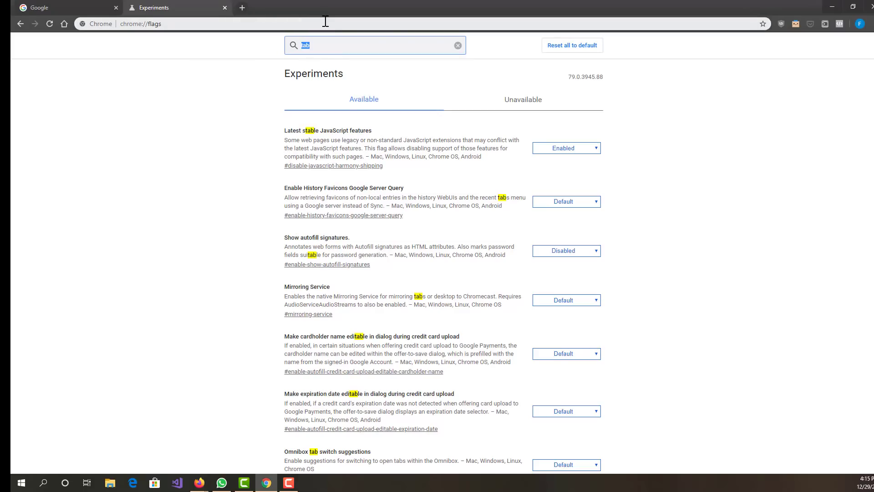
- Search flags for 'canvas f', then wipe the box with Ctrl+A and Backspace
{"action": "type", "text": "can"}
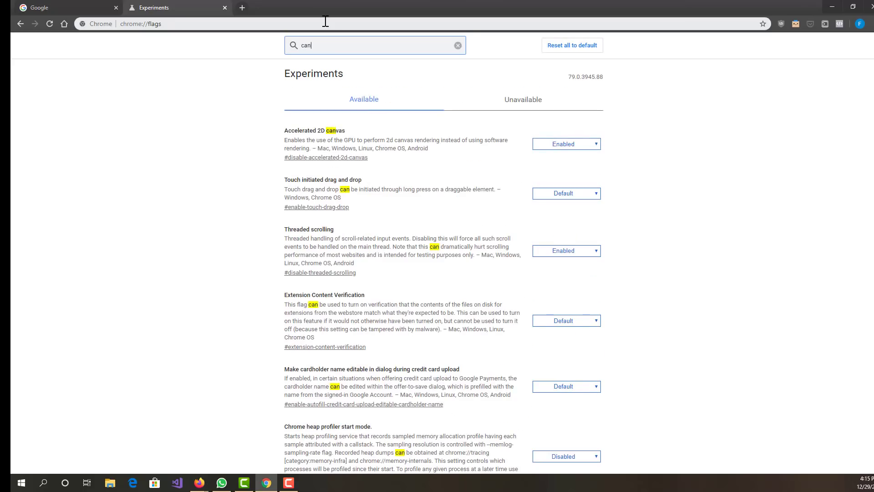
{"action": "type", "text": "vas f"}
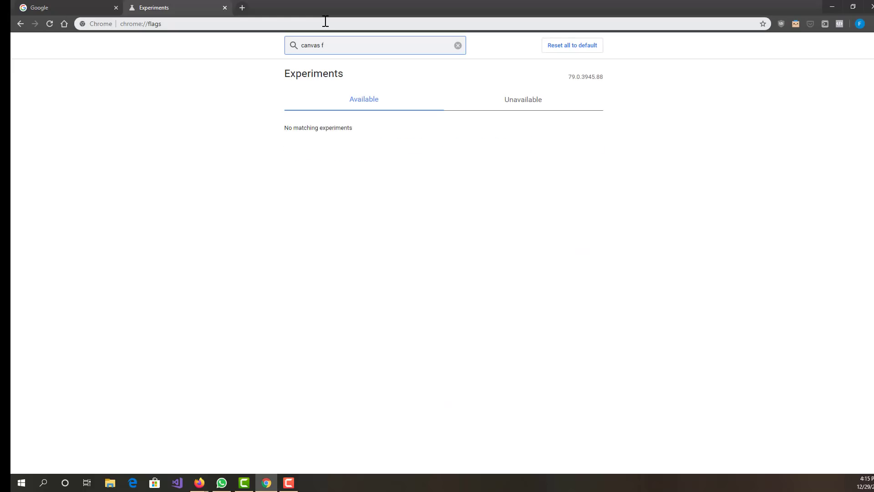
{"action": "key", "text": "ctrl+a"}
{"action": "key", "text": "BackSpace"}
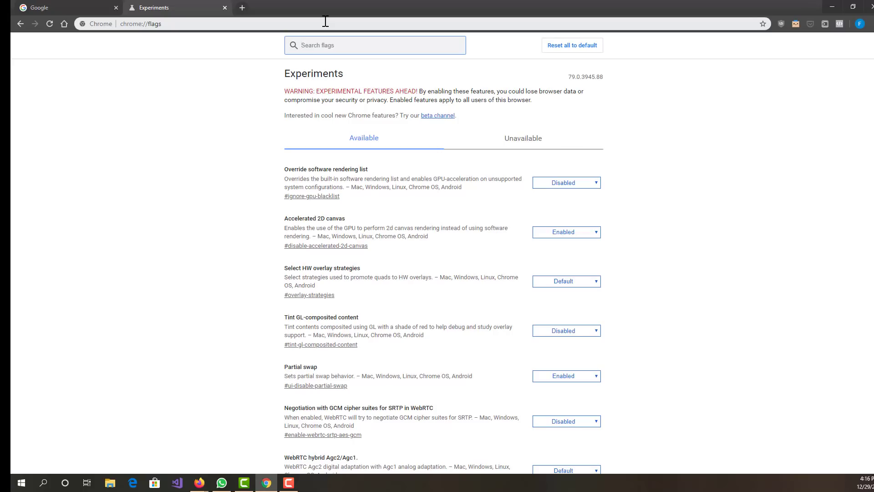
{"action": "left_click", "coordinate": [199, 482]}
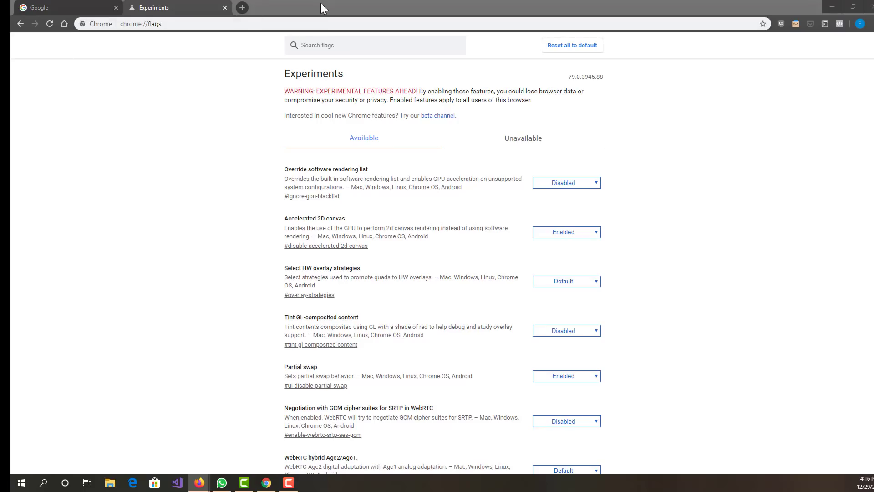
{"action": "left_click", "coordinate": [323, 47]}
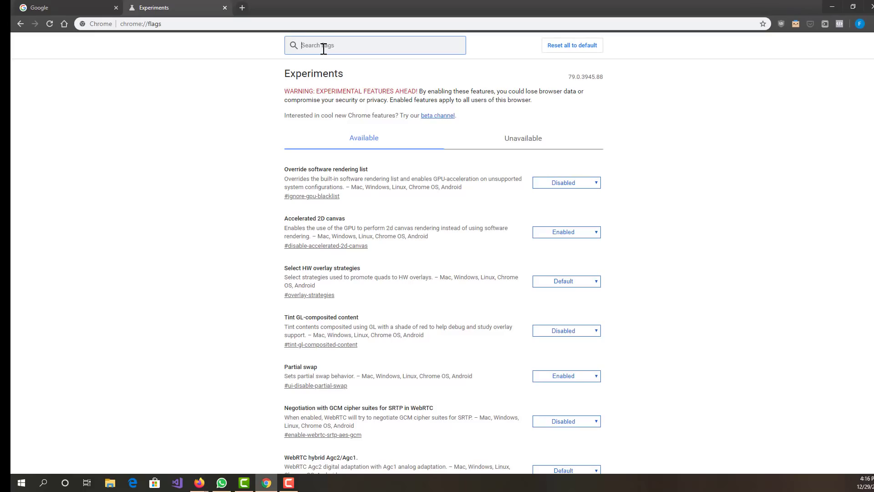
- Replace the 'number of r' flag search with 'raster' to list the rasterization flags
{"action": "type", "text": "number"}
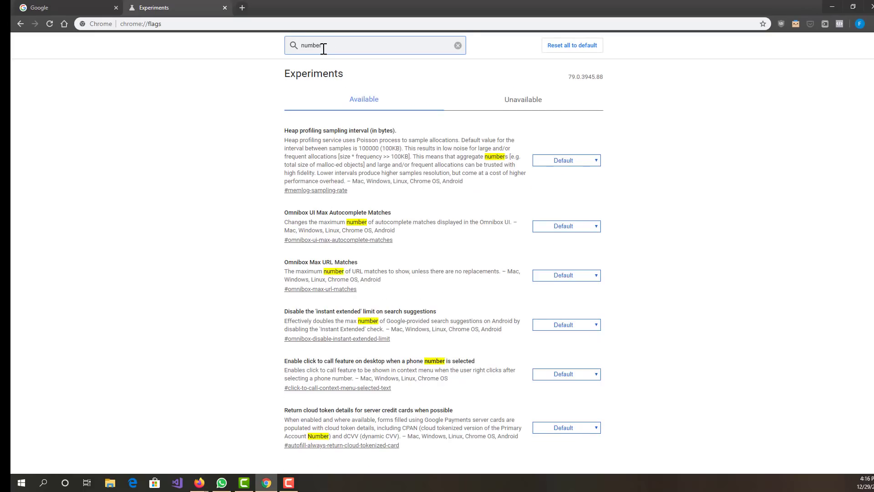
{"action": "type", "text": " o"}
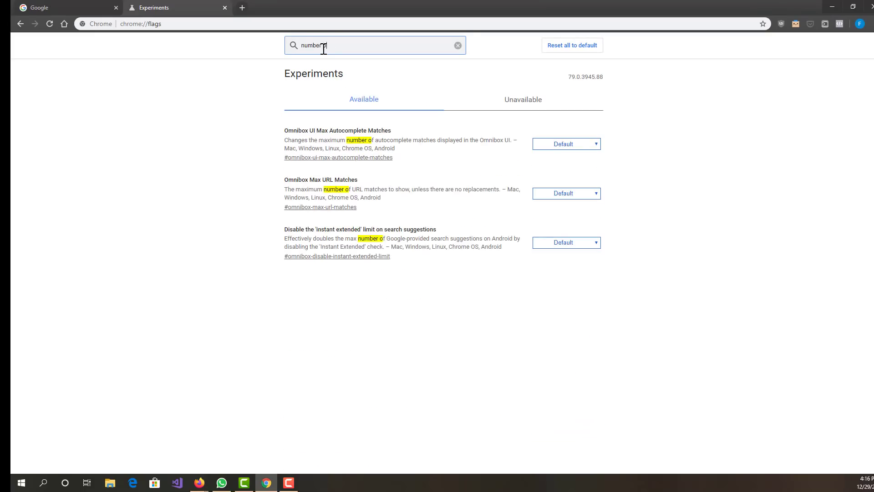
{"action": "type", "text": "f r"}
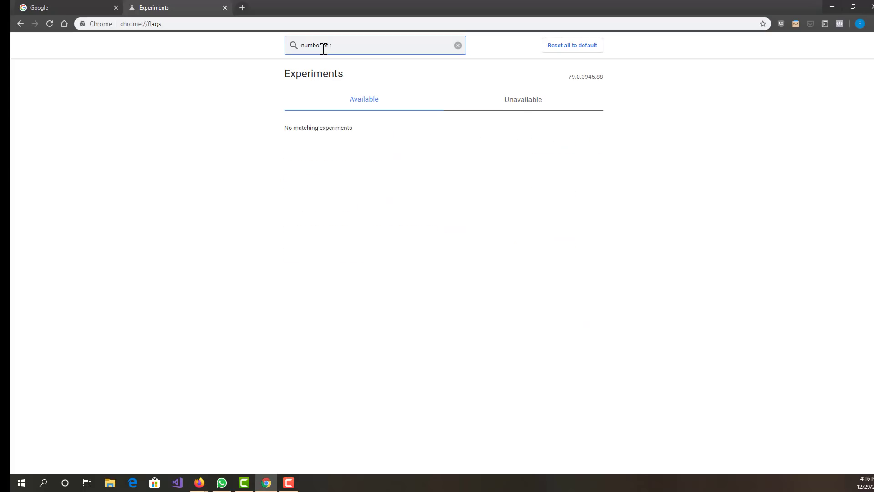
{"action": "key", "text": "ctrl+a"}
{"action": "type", "text": "rast"}
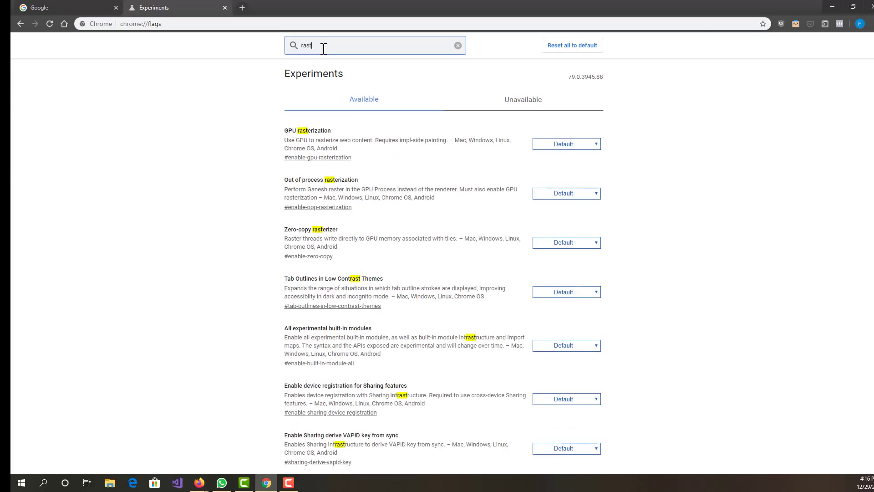
{"action": "type", "text": "er"}
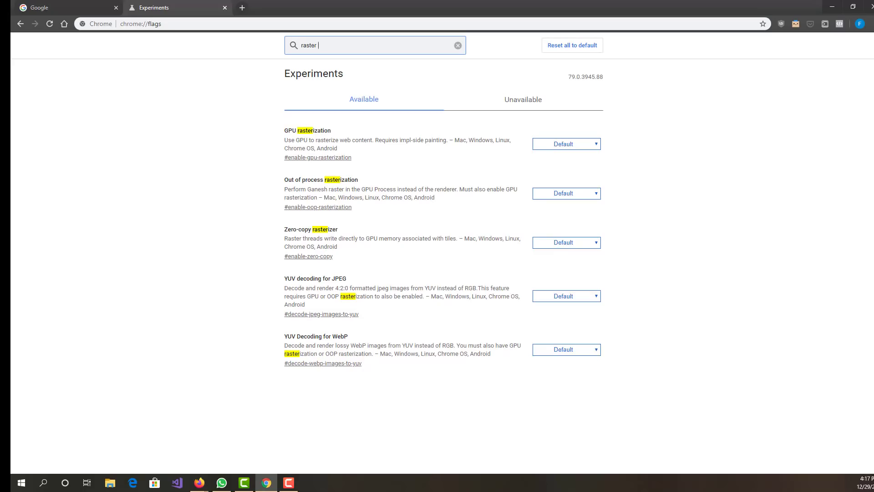
{"action": "key", "text": "super+5"}
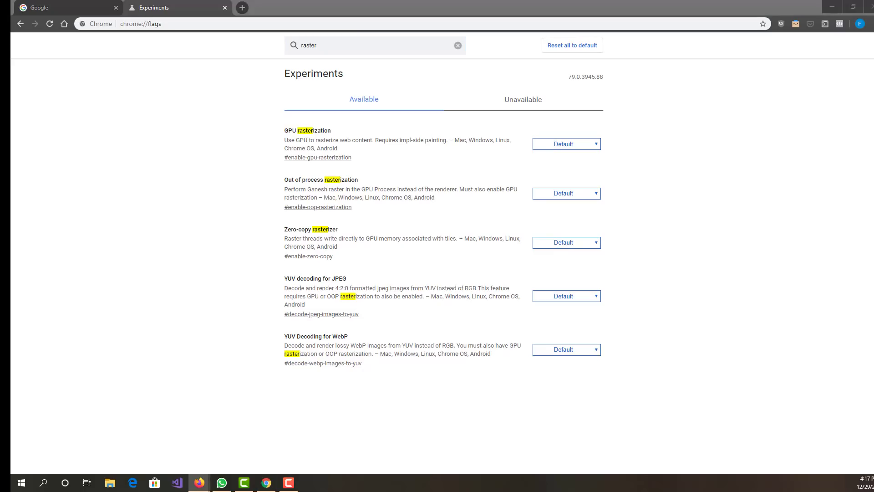
{"action": "double_click", "coordinate": [157, 23]}
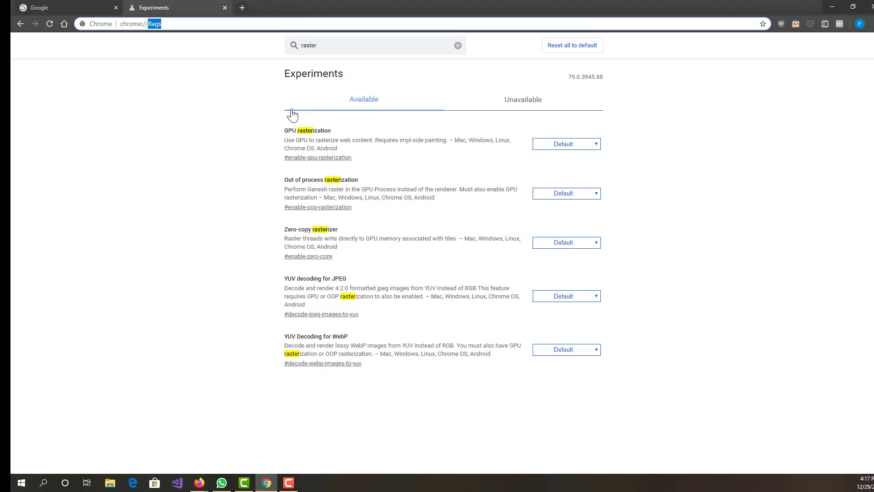
- Open chrome://settings/clearBrowserData and leave Cached images and files ticked on the Advanced tab
{"action": "type", "text": "settin"}
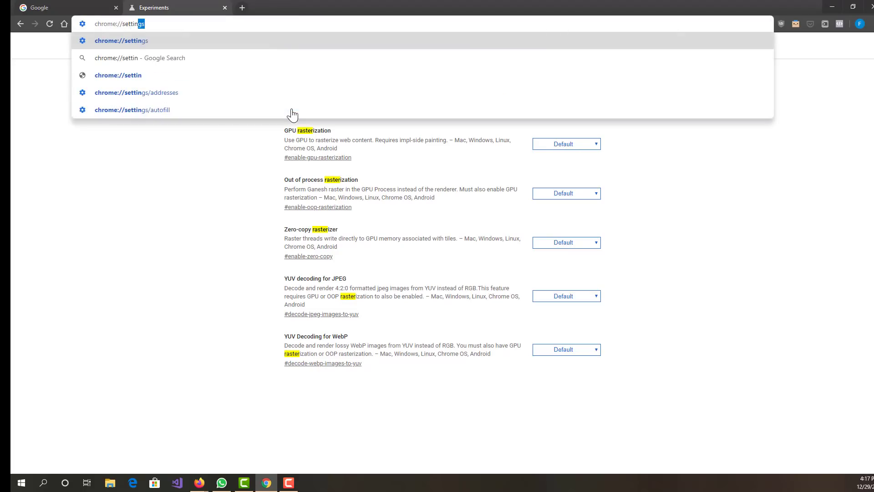
{"action": "type", "text": "gs/"}
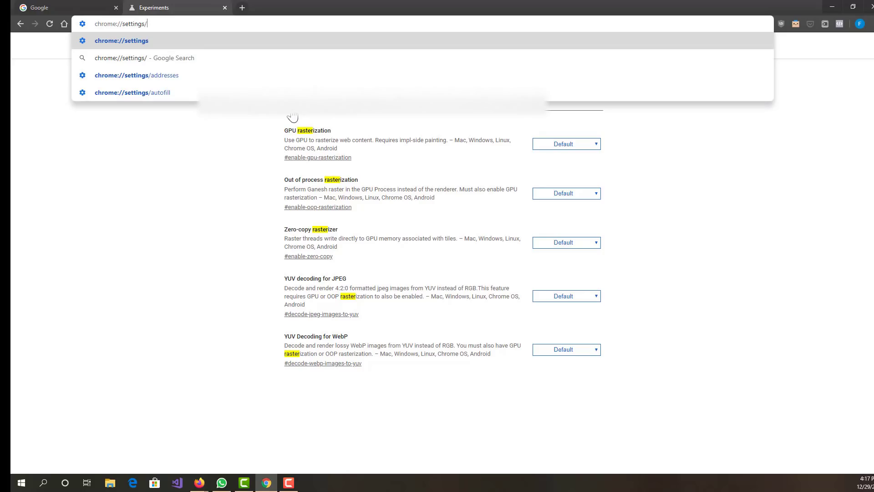
{"action": "type", "text": "clear"}
{"action": "key", "text": "Return"}
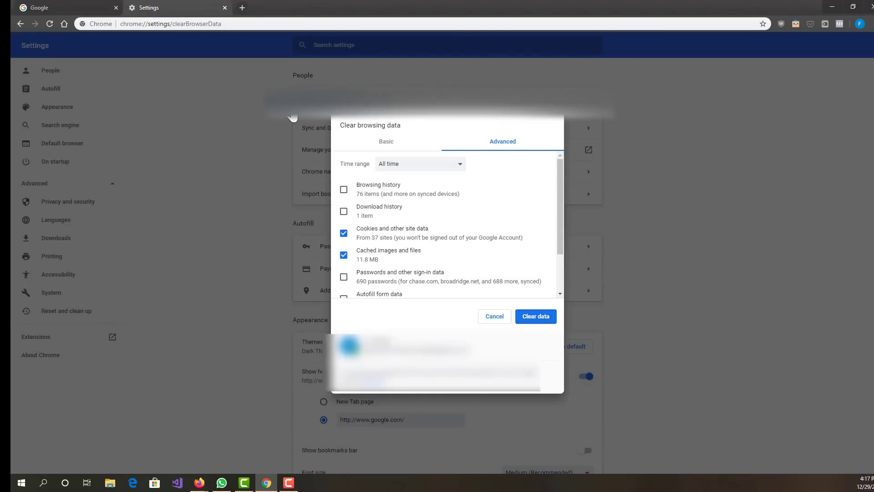
{"action": "scroll", "coordinate": [459, 266], "scroll_direction": "down", "scroll_amount": 3}
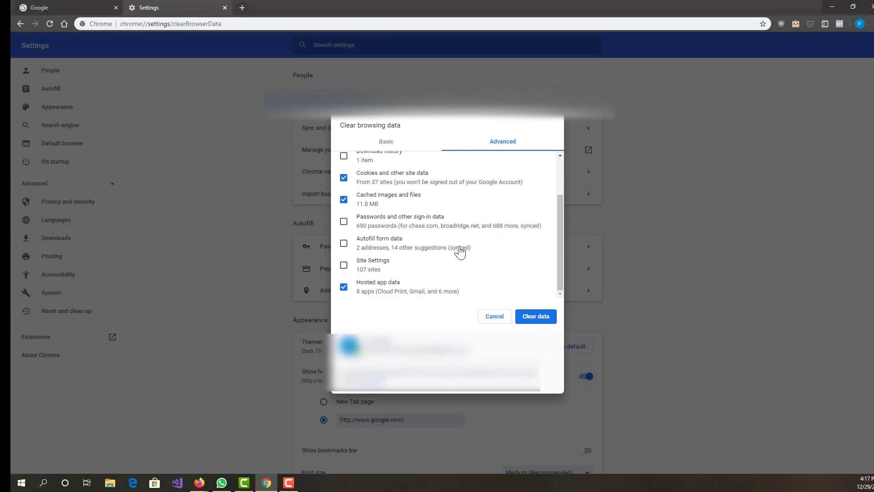
{"action": "scroll", "coordinate": [455, 250], "scroll_direction": "up", "scroll_amount": 3}
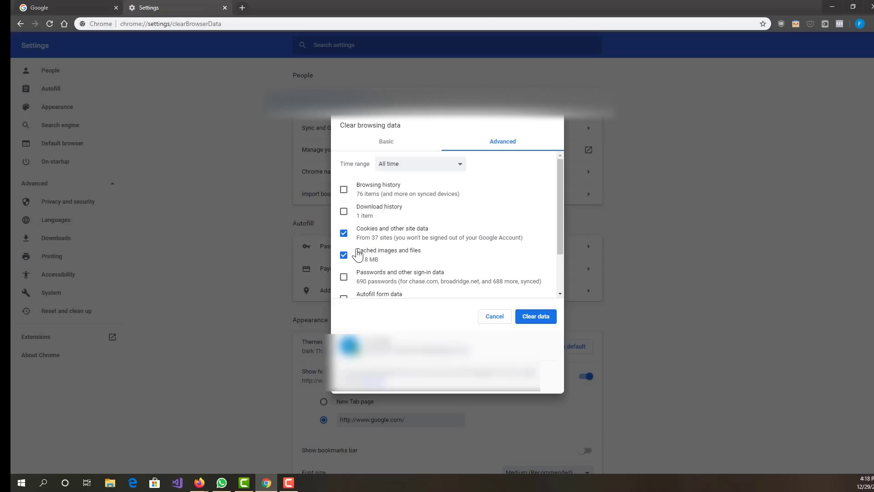
{"action": "left_click", "coordinate": [417, 255]}
{"action": "left_click", "coordinate": [417, 256]}
- Leave Hosted app data ticked alongside Cookies and Cached images and files
{"action": "scroll", "coordinate": [364, 230], "scroll_direction": "down", "scroll_amount": 2}
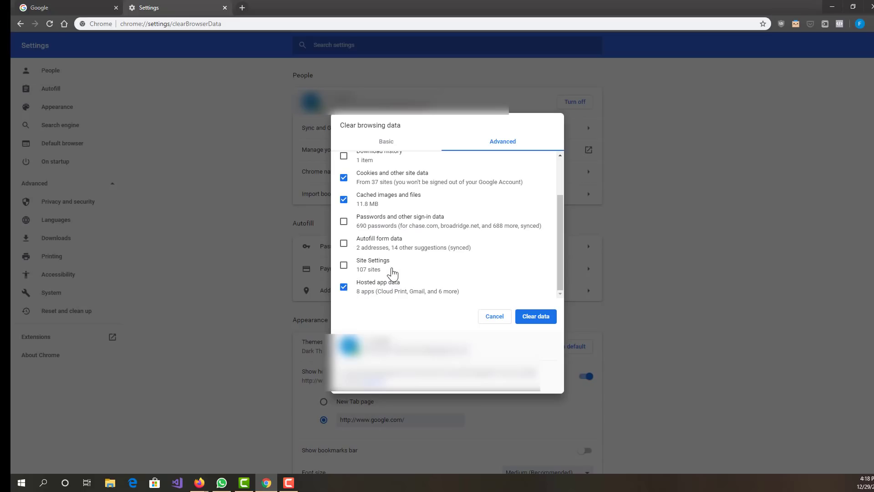
{"action": "scroll", "coordinate": [391, 273], "scroll_direction": "up", "scroll_amount": 1}
{"action": "scroll", "coordinate": [378, 290], "scroll_direction": "down", "scroll_amount": 1}
{"action": "scroll", "coordinate": [378, 287], "scroll_direction": "up", "scroll_amount": 1}
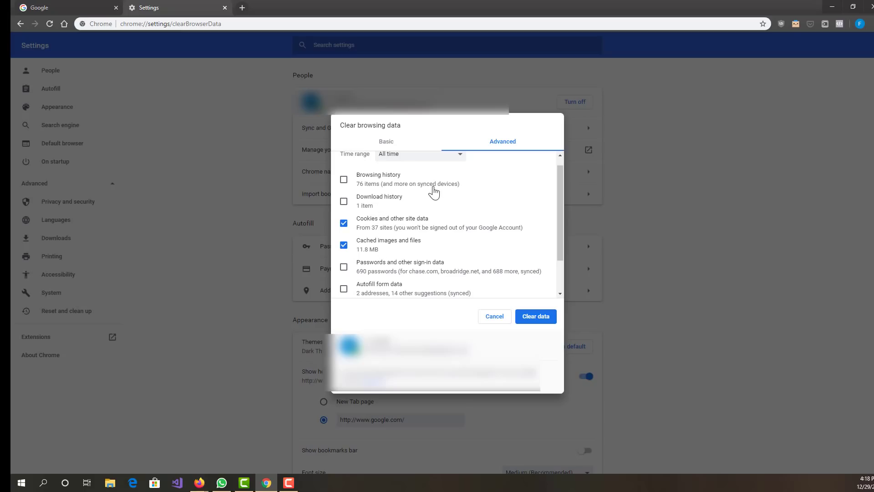
{"action": "scroll", "coordinate": [410, 187], "scroll_direction": "down", "scroll_amount": 1}
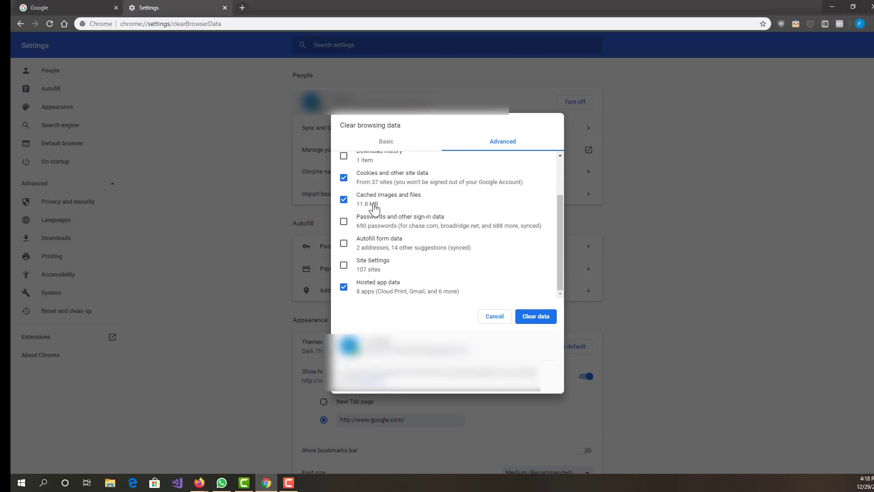
{"action": "left_click", "coordinate": [370, 288]}
{"action": "left_click", "coordinate": [369, 294]}
{"action": "left_click", "coordinate": [199, 482]}
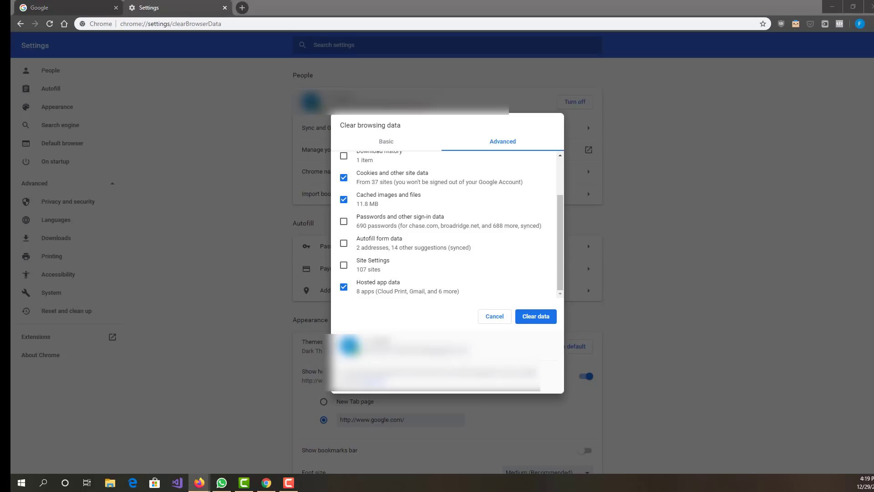